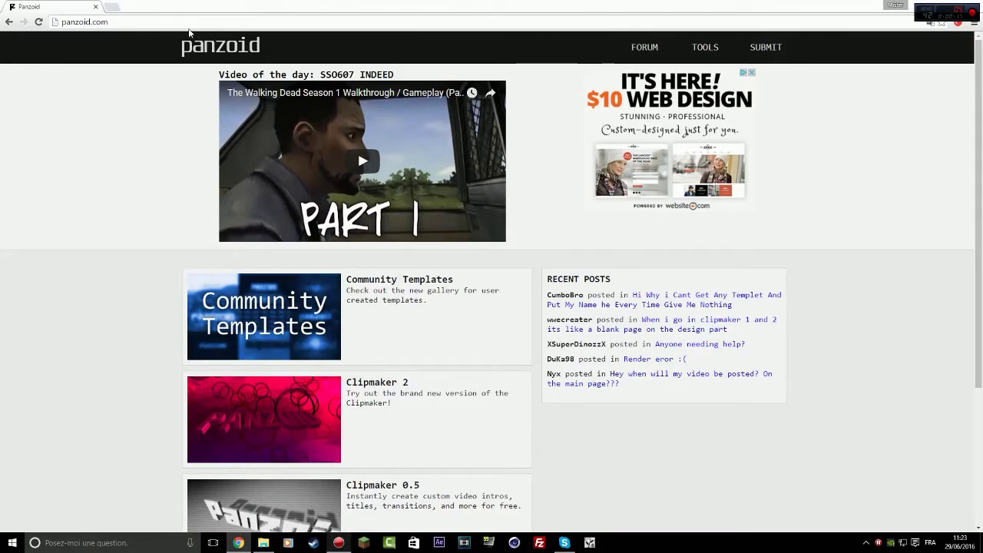
mouse_move(130, 28)
left_mouse_down()
mouse_move(318, 22)
mouse_move(60, 22)
mouse_move(111, 22)
left_mouse_up()
left_click_drag(111, 23, 74, 22)
left_click_drag(75, 22, 112, 22)
key("Return")
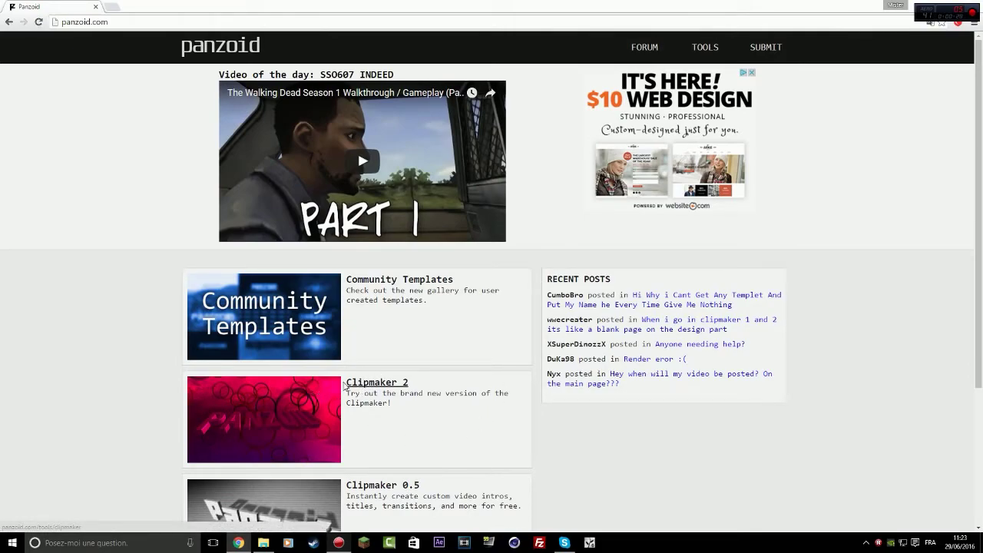
left_click_drag(343, 383, 423, 384)
left_click(423, 389)
Open the Community Templates gallery and browse its popular and newest templates
left_click(390, 281)
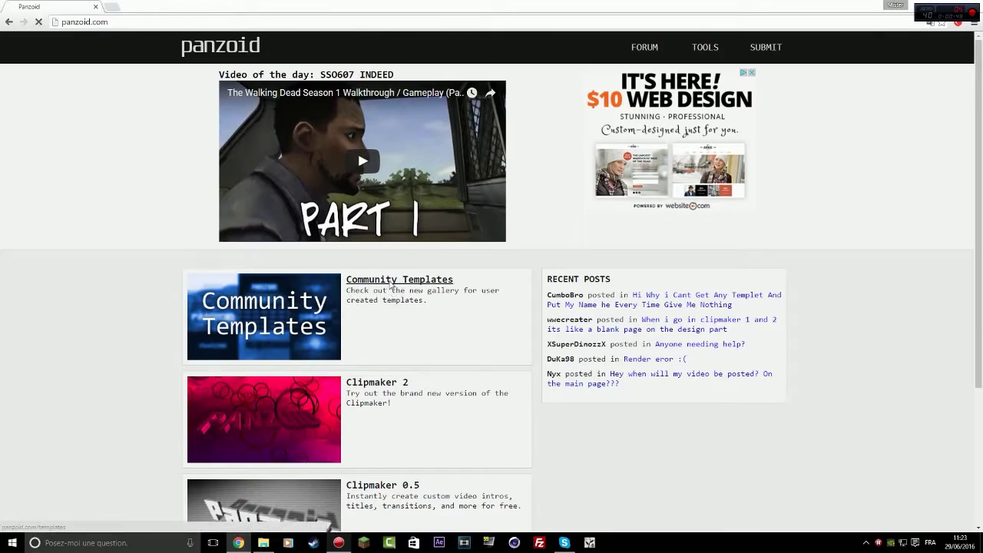
scroll(981, 128, "down", 2)
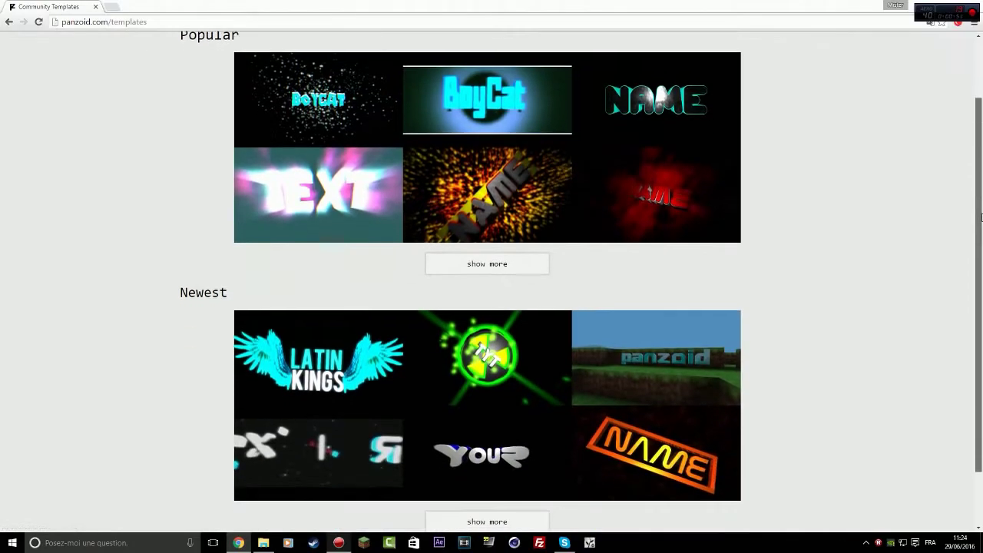
scroll(980, 125, "up", 2)
scroll(981, 125, "down", 2)
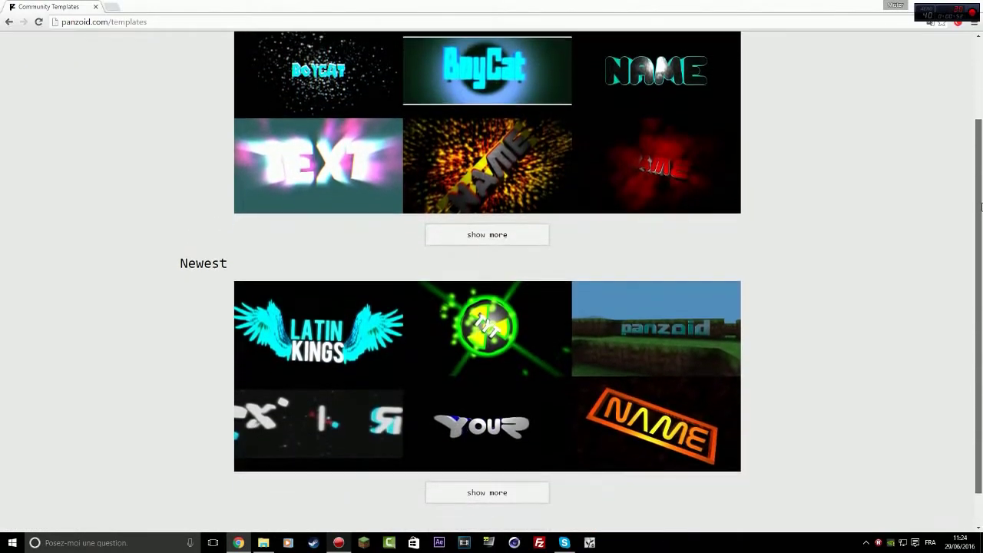
scroll(981, 119, "up", 2)
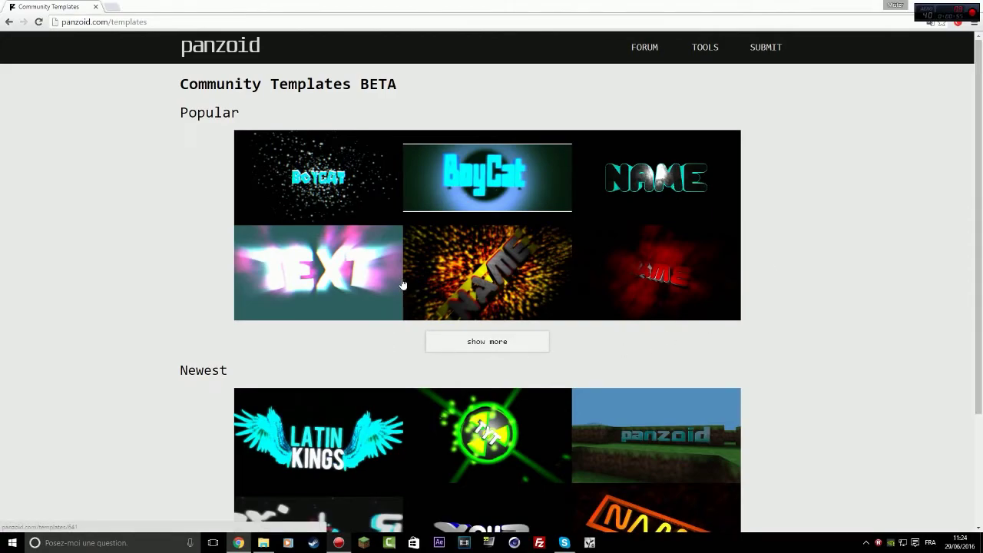
scroll(574, 478, "down", 2)
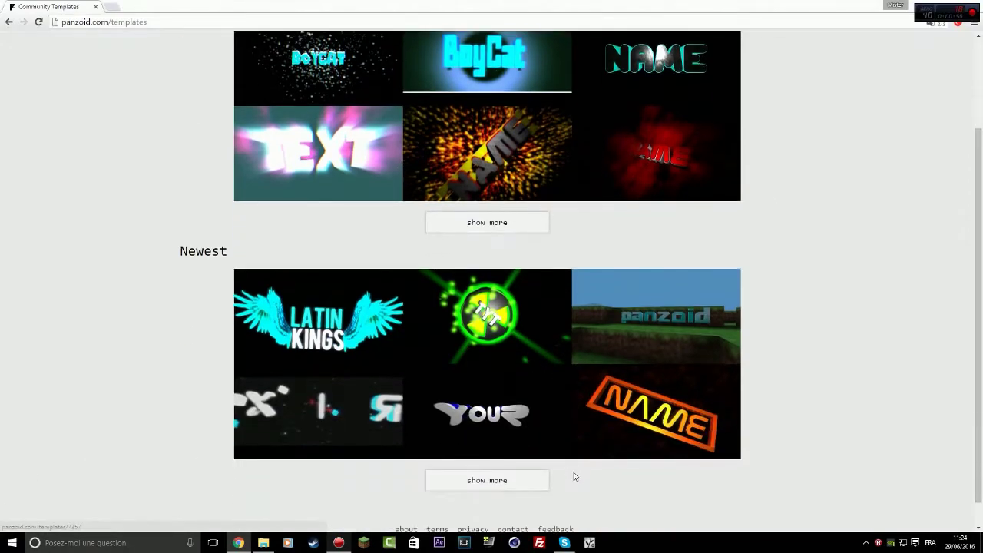
scroll(783, 436, "up", 1)
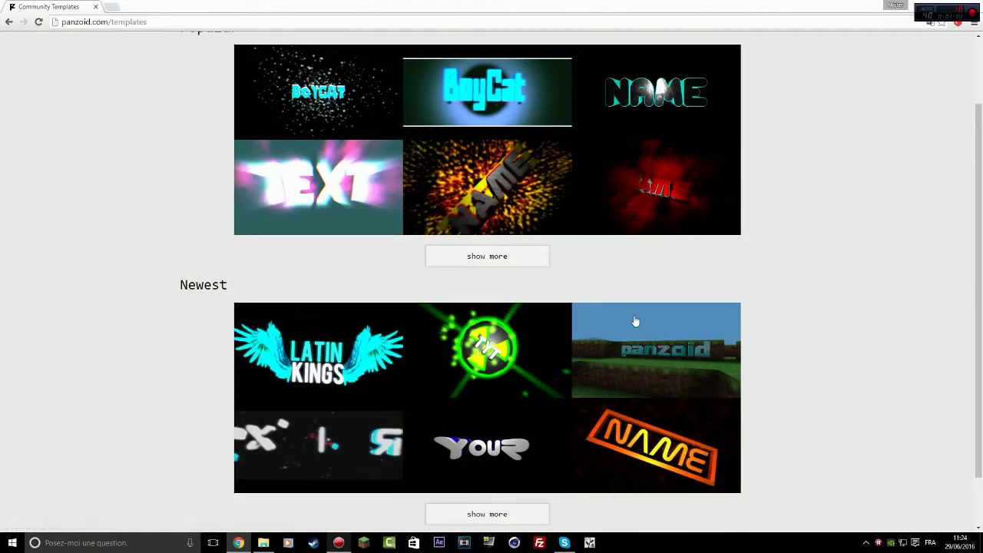
Open the newest-section template with orange framed NAME text, AWesome oRNGE TEMPLTAE, in Clipmaker
left_click(648, 448)
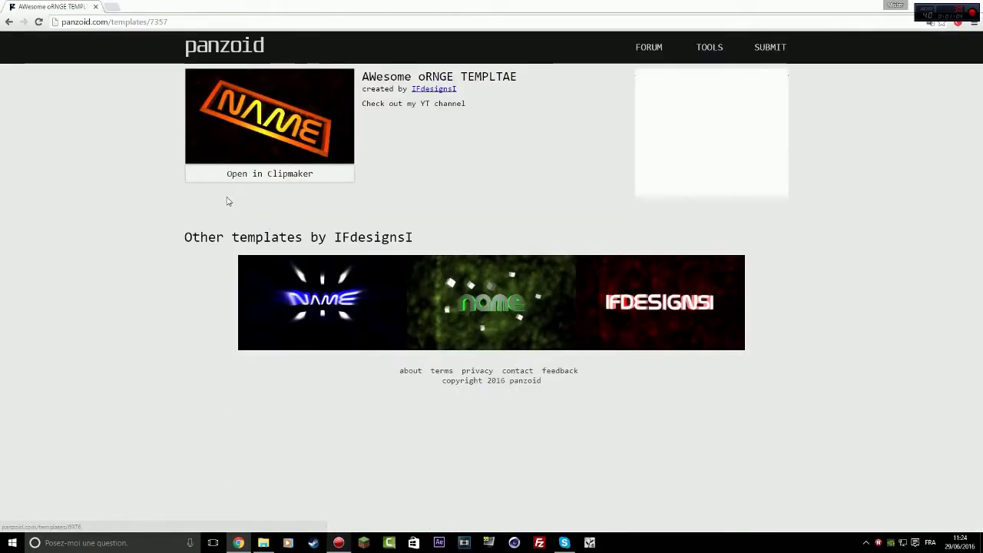
left_click(241, 175)
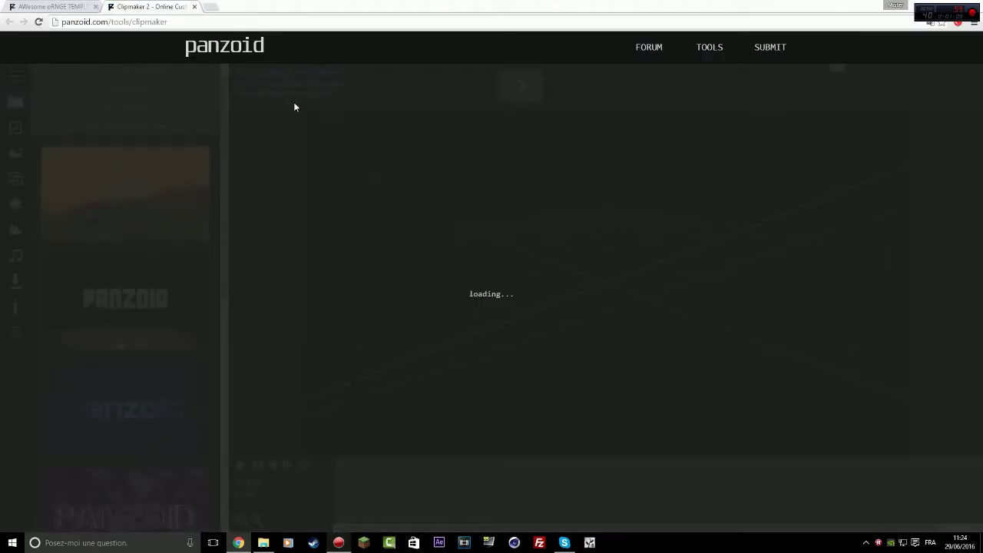
left_click(50, 6)
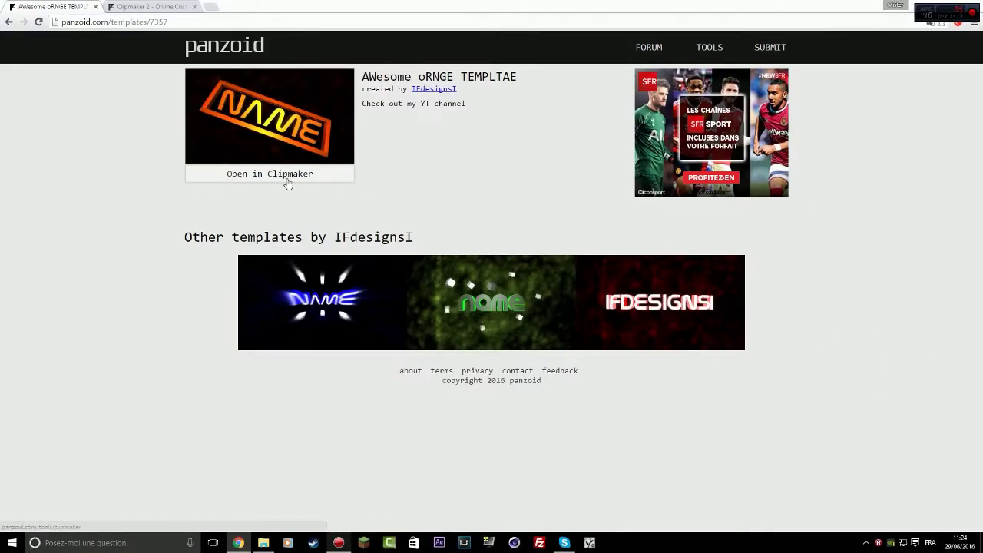
left_click(170, 5)
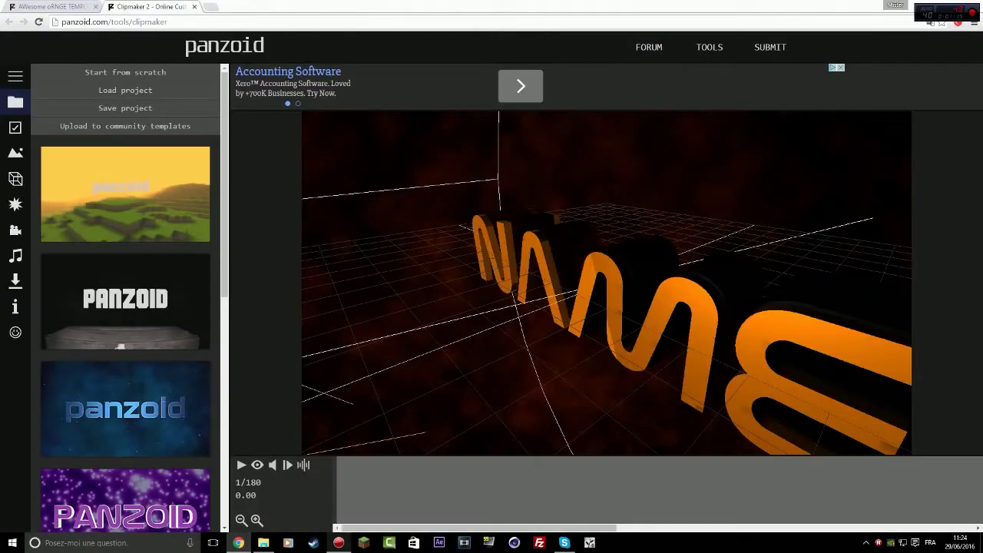
Examine the template's 3D NAME text from several angles in the scene view
left_click(225, 18)
left_click(238, 19)
left_click_drag(336, 376, 942, 292)
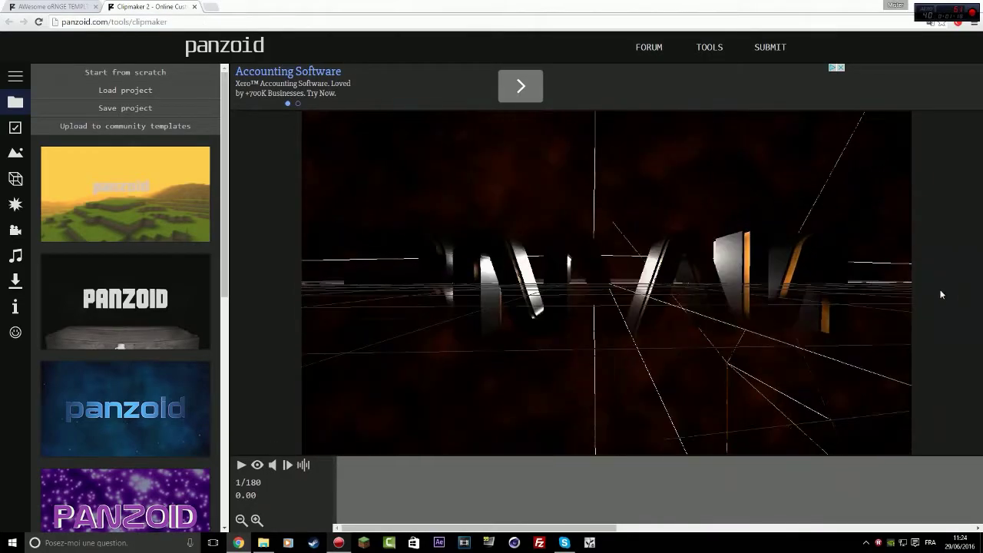
left_click_drag(674, 317, 444, 306)
left_click(242, 465)
left_click(241, 465)
left_click_drag(351, 482, 283, 491)
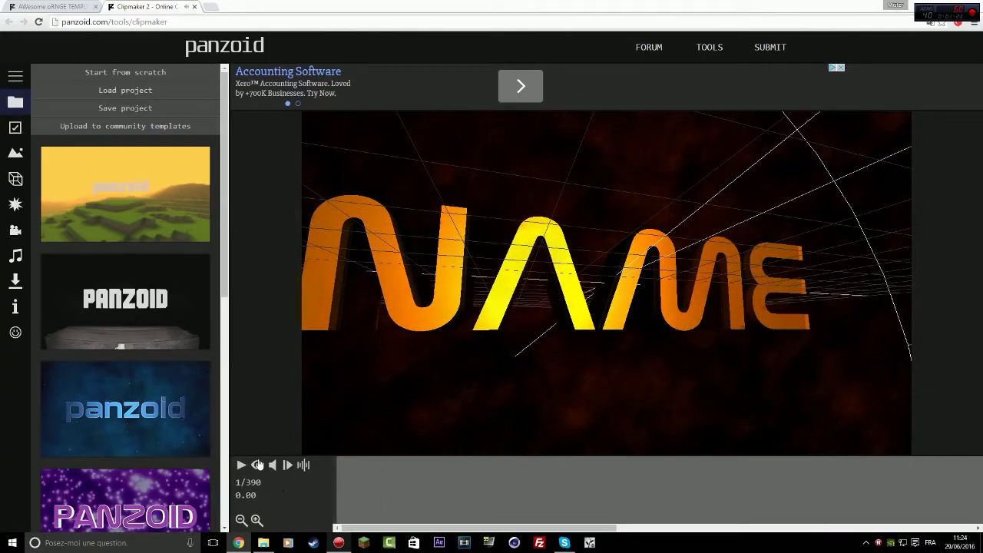
Preview the template's animation through the camera view and move the playhead to frame 99
left_click(257, 464)
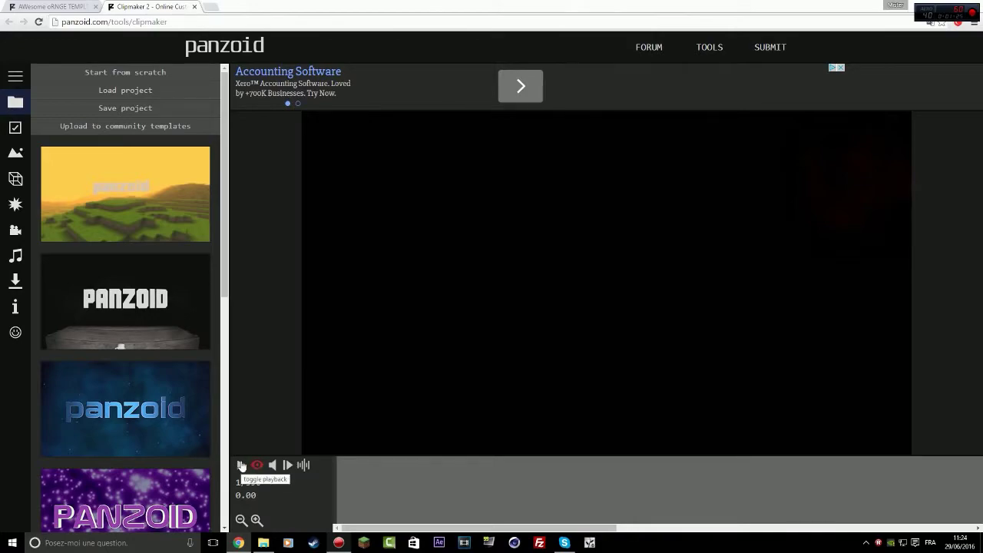
left_click(241, 466)
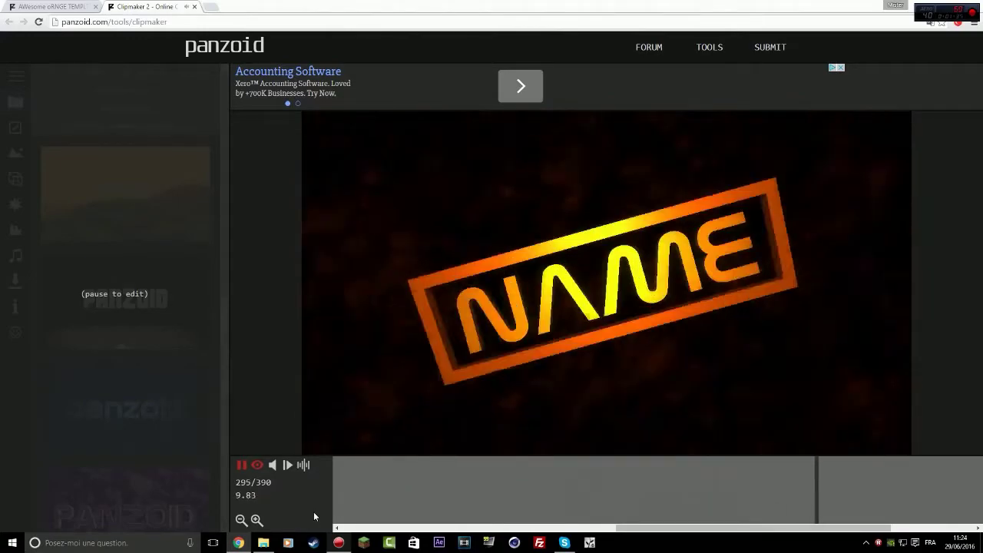
left_click(242, 468)
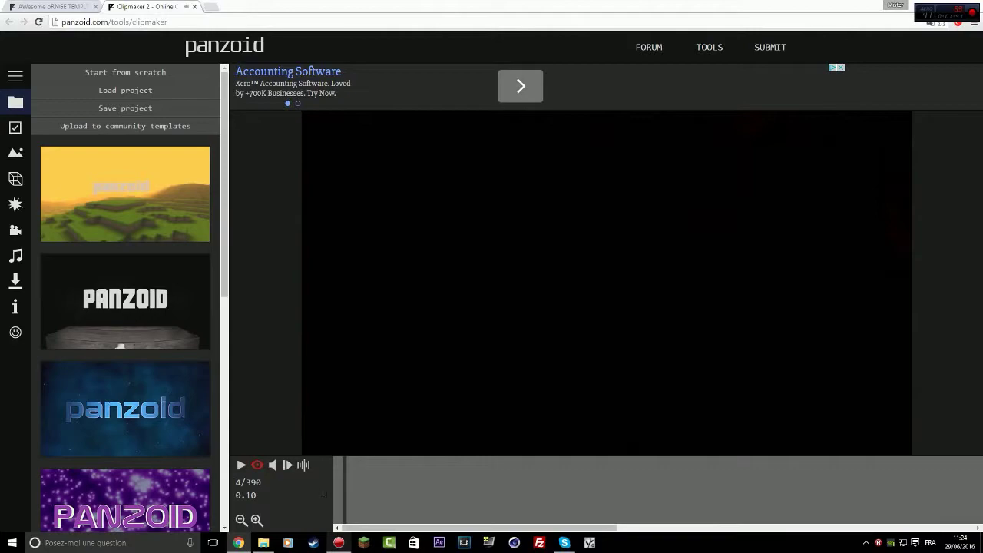
left_click_drag(398, 487, 708, 475)
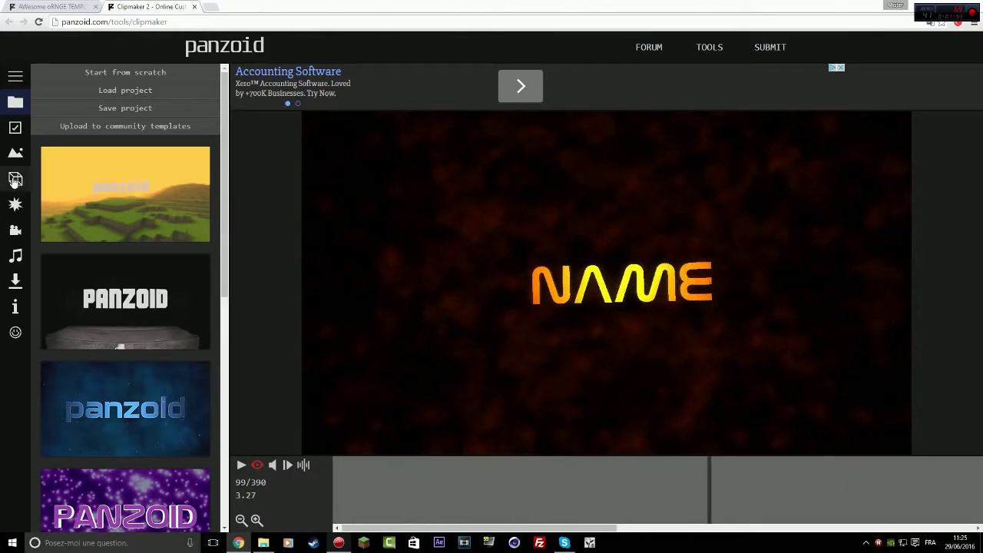
Change the first 3D text object in the template from NAME to BLACK
left_click(15, 179)
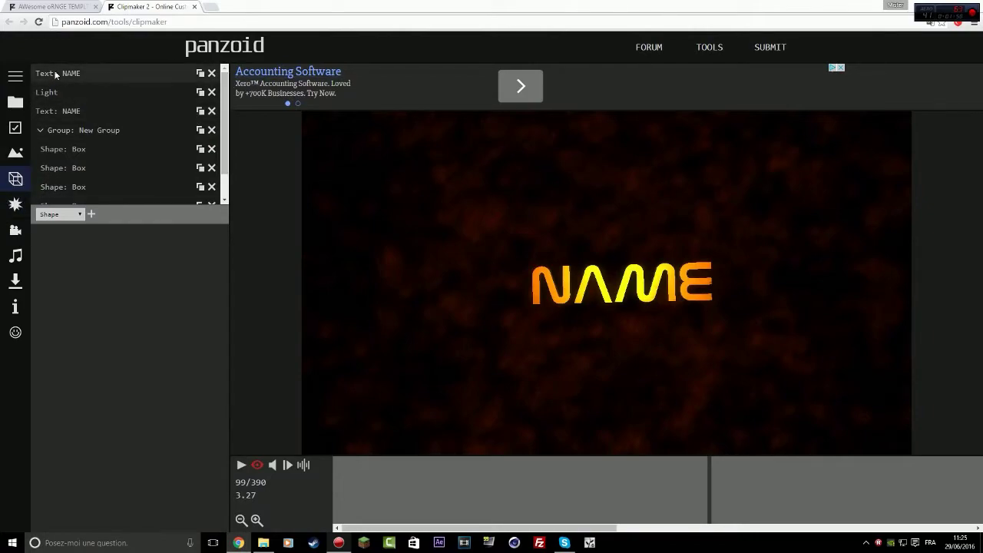
left_click(78, 76)
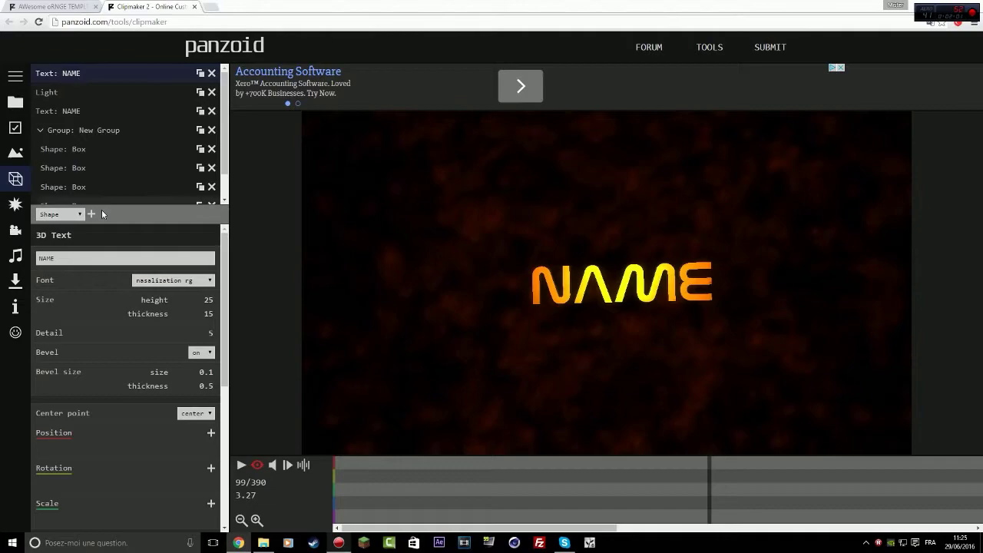
double_click(101, 258)
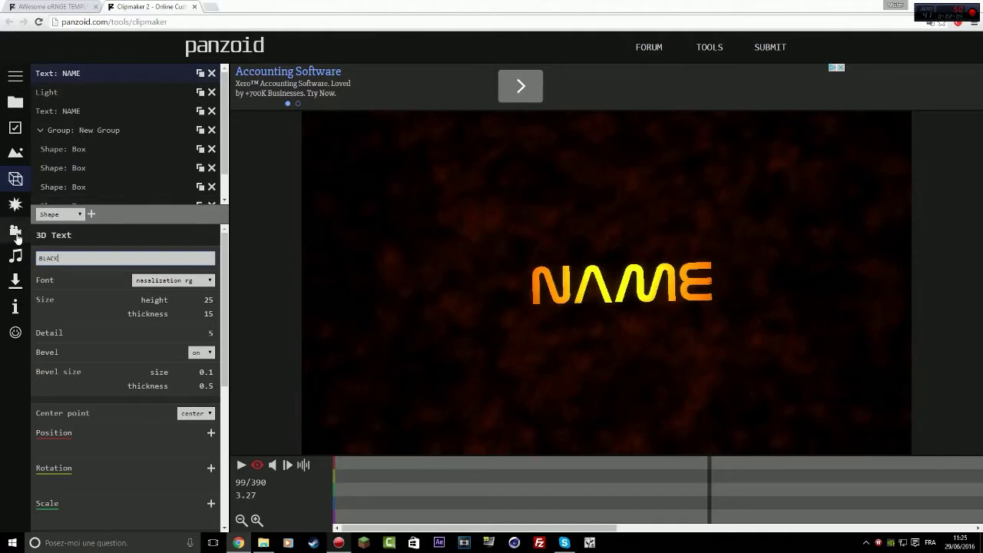
key("Return")
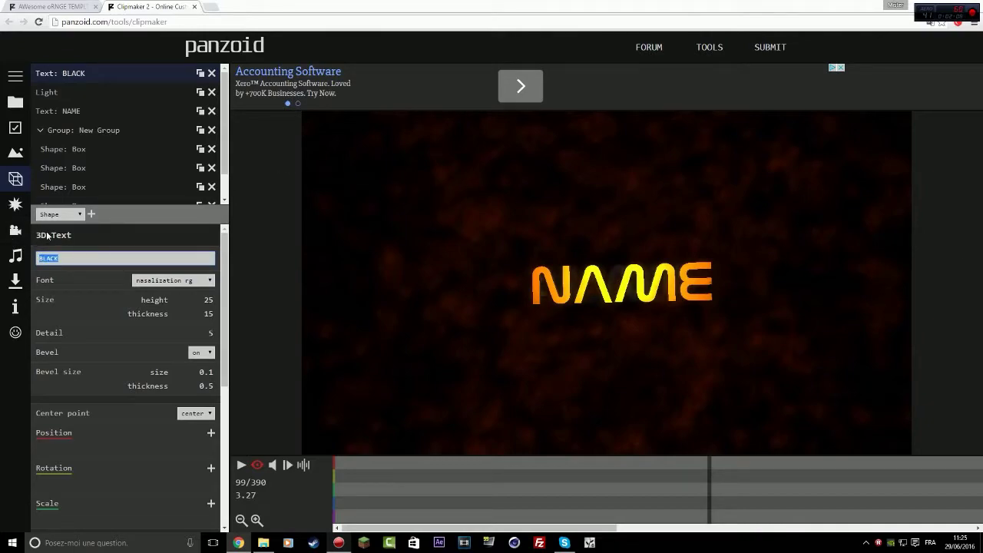
Replace the wording of the second 3D text object, the one below the light, with BLACK
left_click(74, 112)
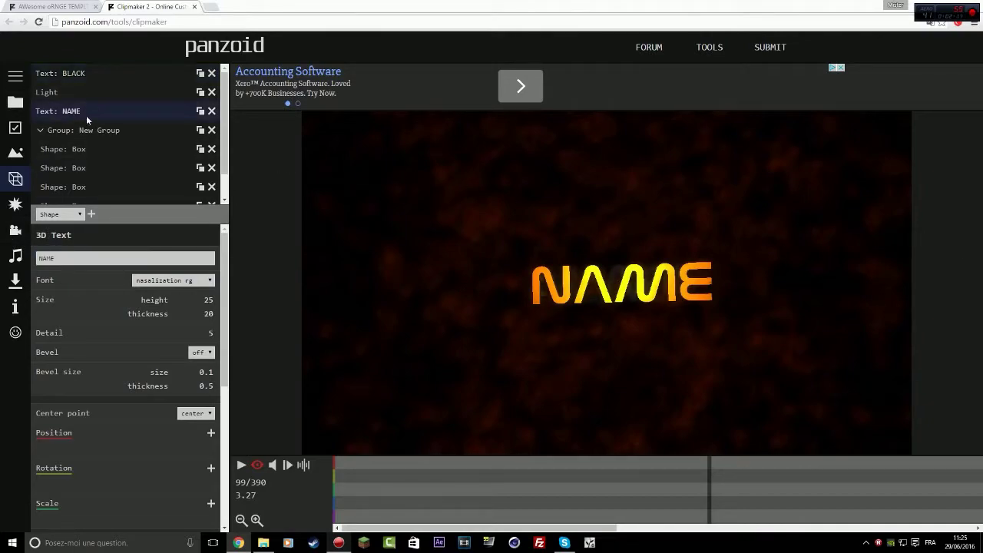
double_click(98, 254)
type("BLACK")
key("Return")
scroll(224, 127, "down", 1)
Play the edited intro through the camera view and scrub the timeline to check the BLACK text
left_click(254, 465)
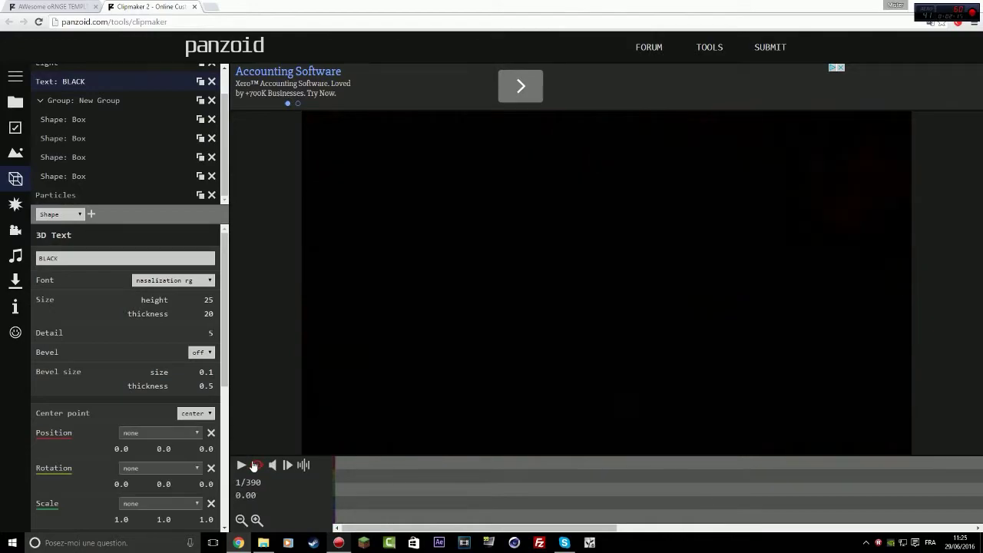
left_click(239, 469)
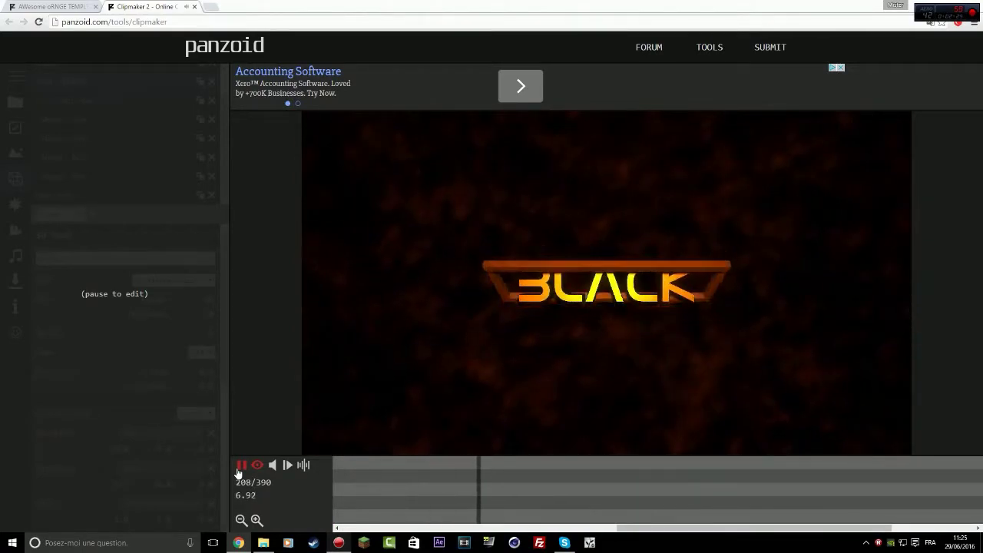
left_click(241, 466)
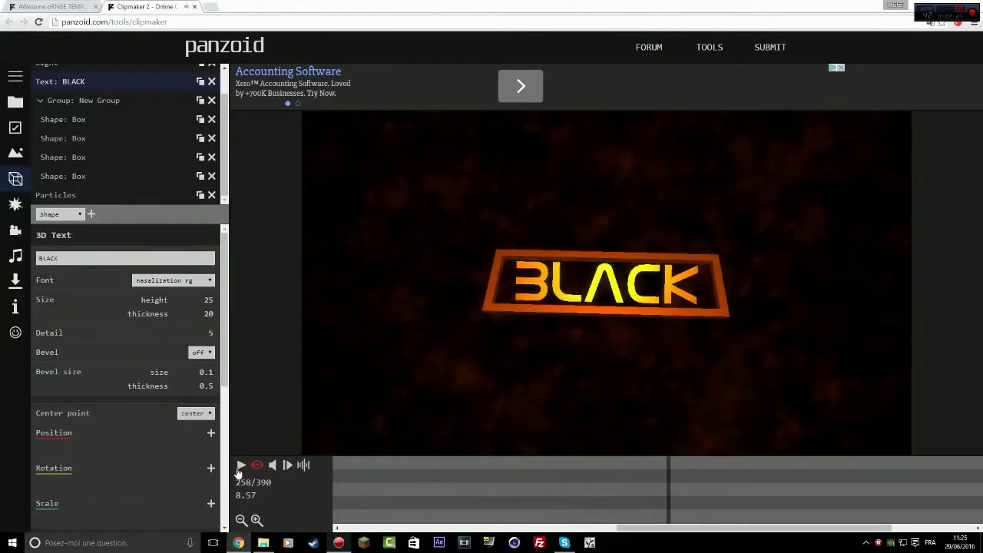
left_click(407, 477)
left_click_drag(409, 478, 386, 495)
left_click_drag(543, 527, 573, 526)
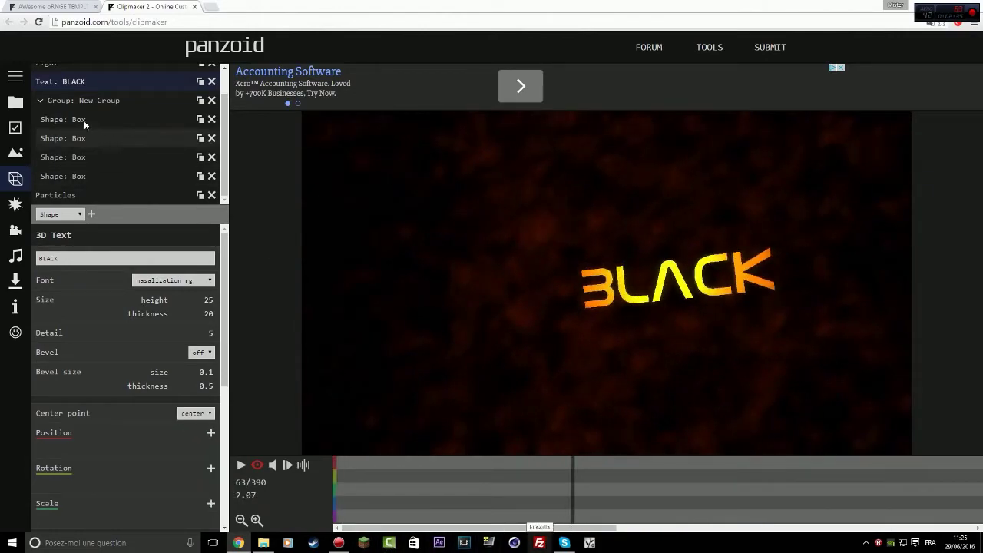
Set the video resolution to 1920x1080 (1080p) and the frame rate to 60 in the basic settings
left_click(16, 128)
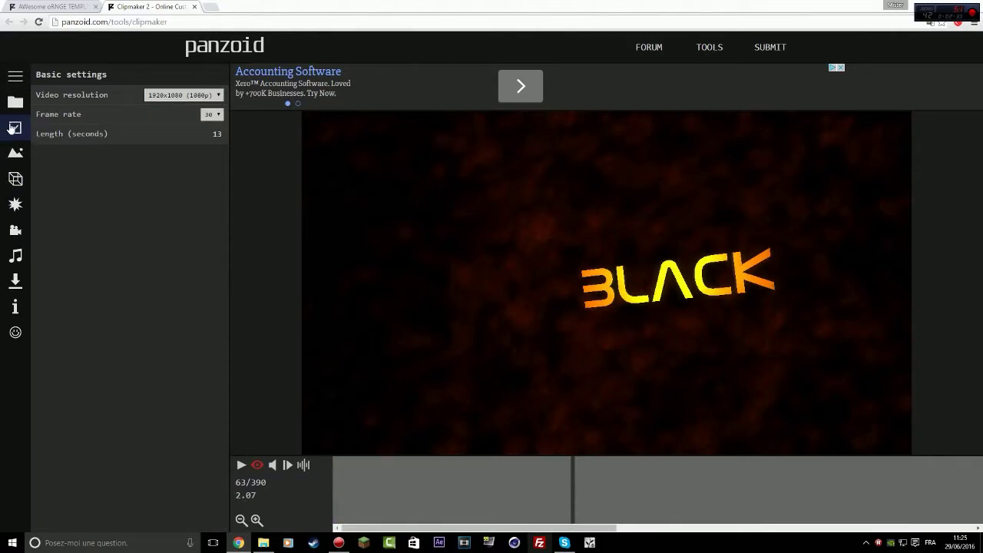
left_click(166, 96)
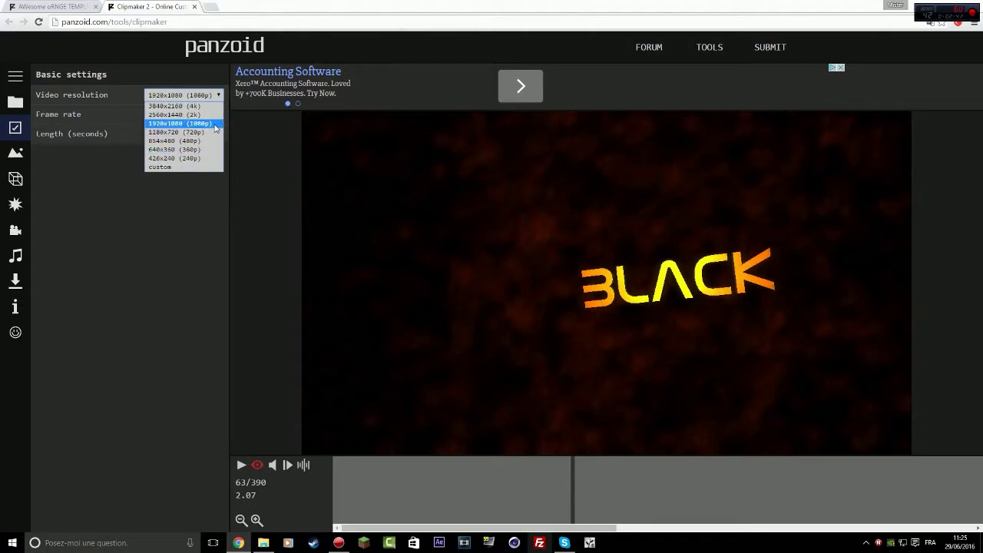
left_click(192, 96)
left_click(192, 96)
left_click(176, 132)
left_click(205, 96)
left_click(188, 124)
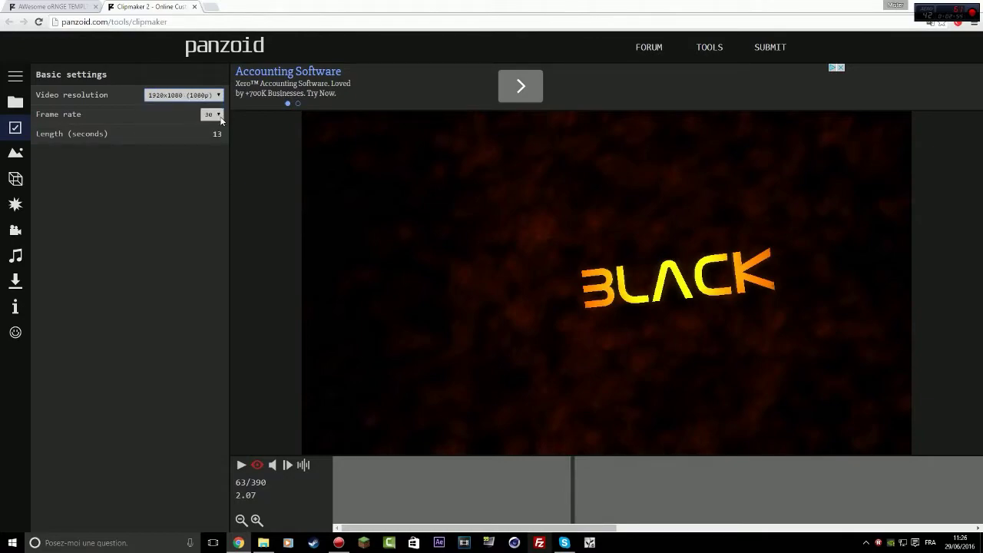
left_click(219, 115)
left_click(208, 125)
left_click(218, 115)
key("Return")
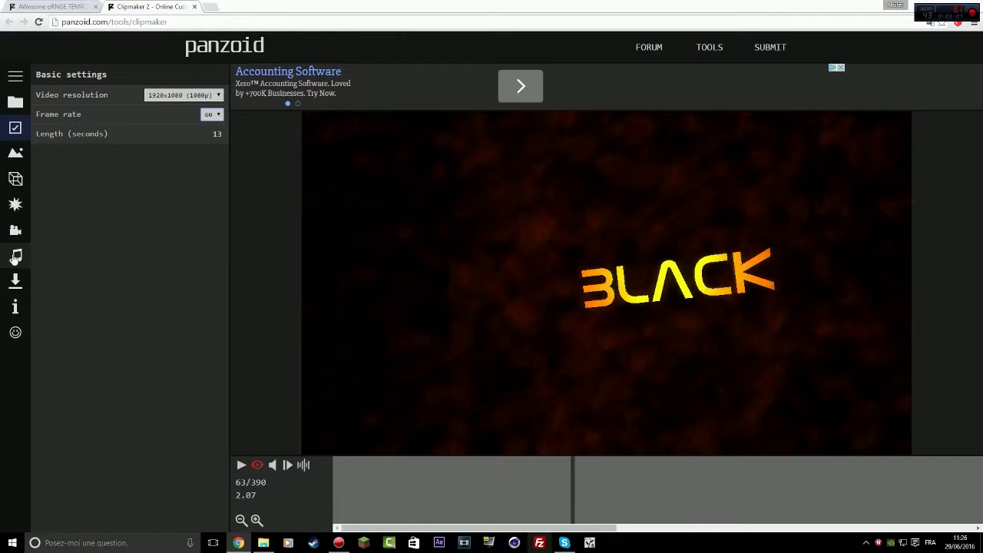
Show the audio track settings and move the playhead to frame 88
left_click(17, 256)
left_click_drag(382, 491, 668, 492)
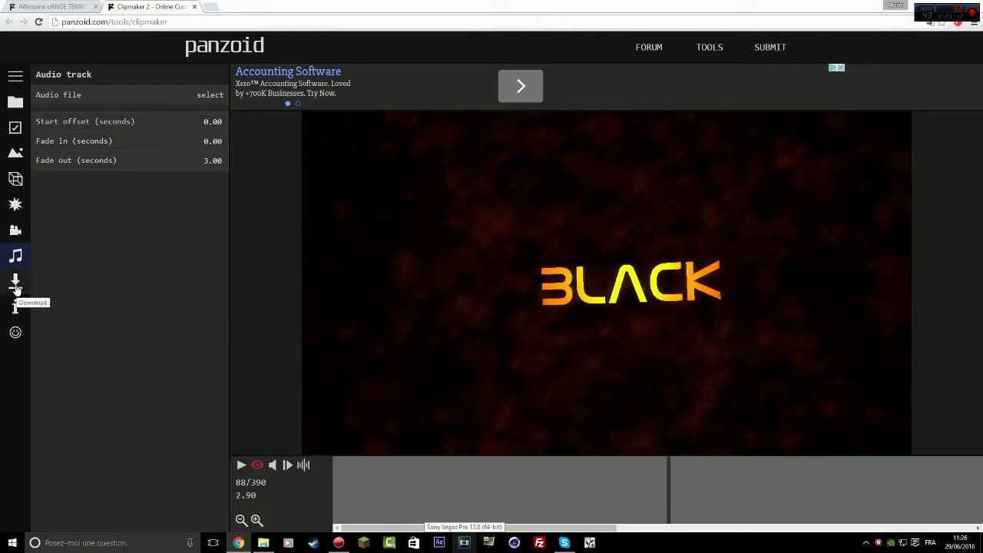
Set the video download mode to best quality and keep the frame buffer size at 75mb
left_click(15, 283)
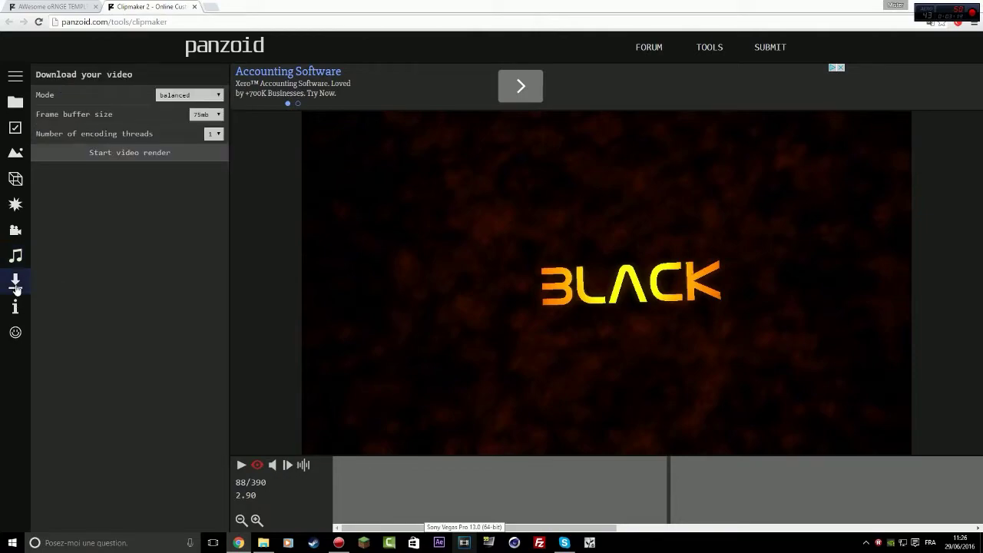
left_click(178, 96)
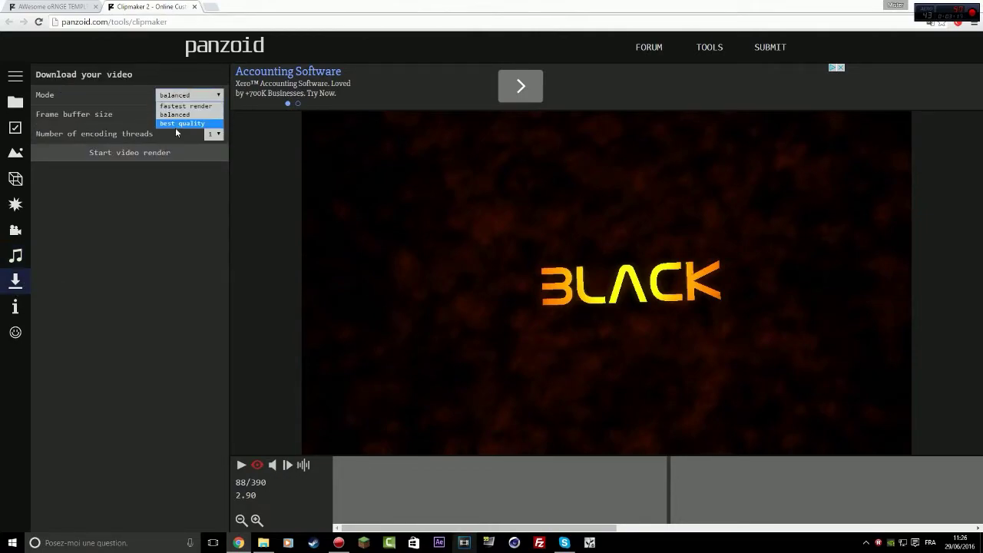
left_click(204, 115)
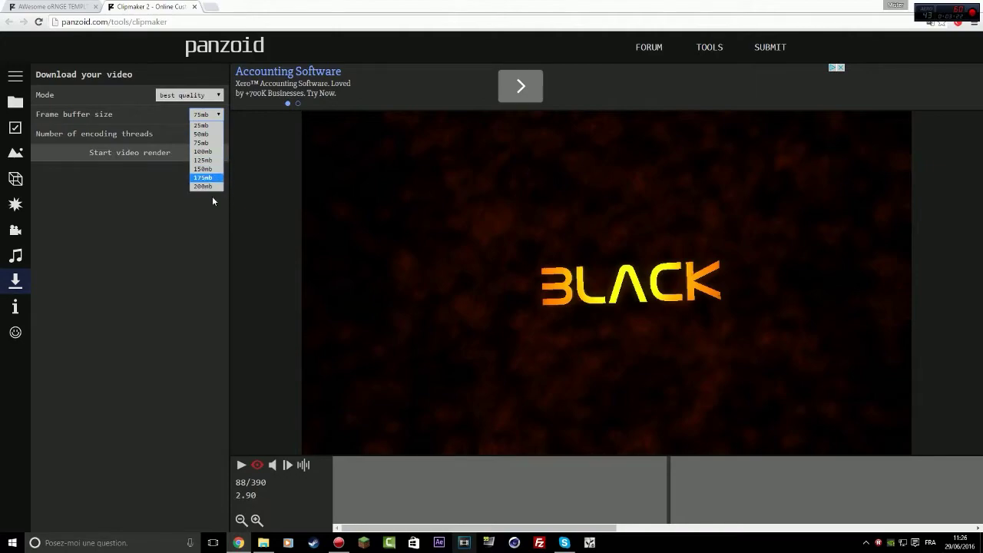
left_click(201, 114)
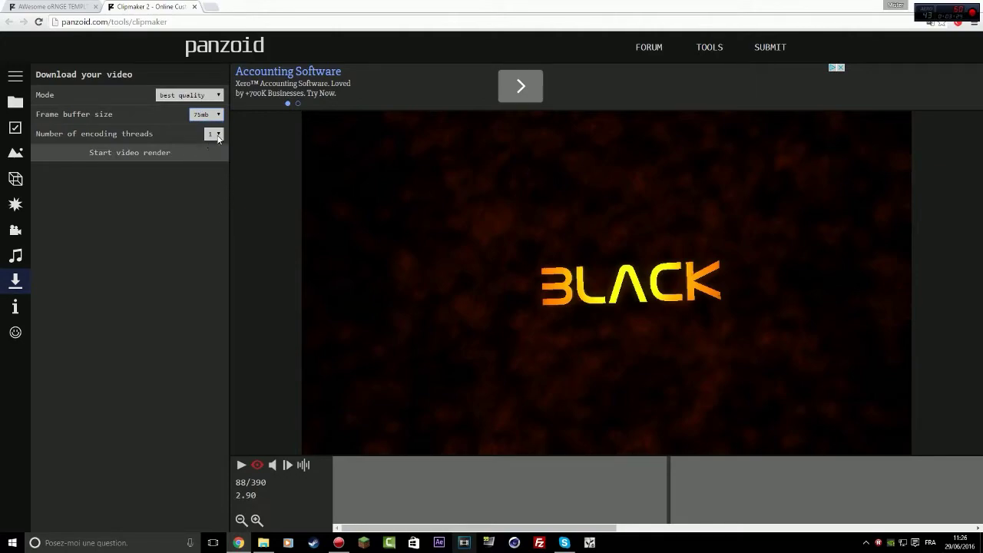
Check the number of encoding threads, render the intro video and download the finished file
left_click(219, 135)
left_click(199, 156)
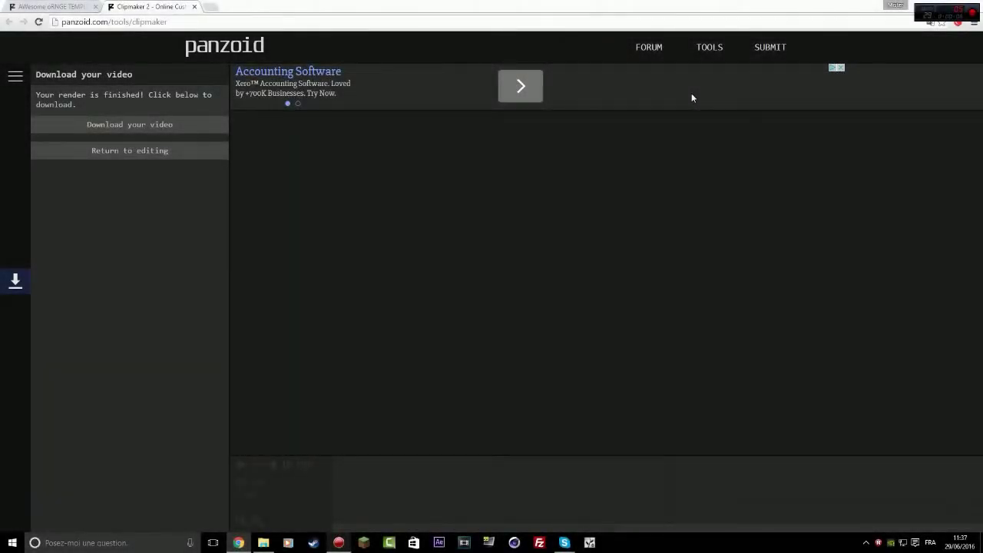
left_click(138, 129)
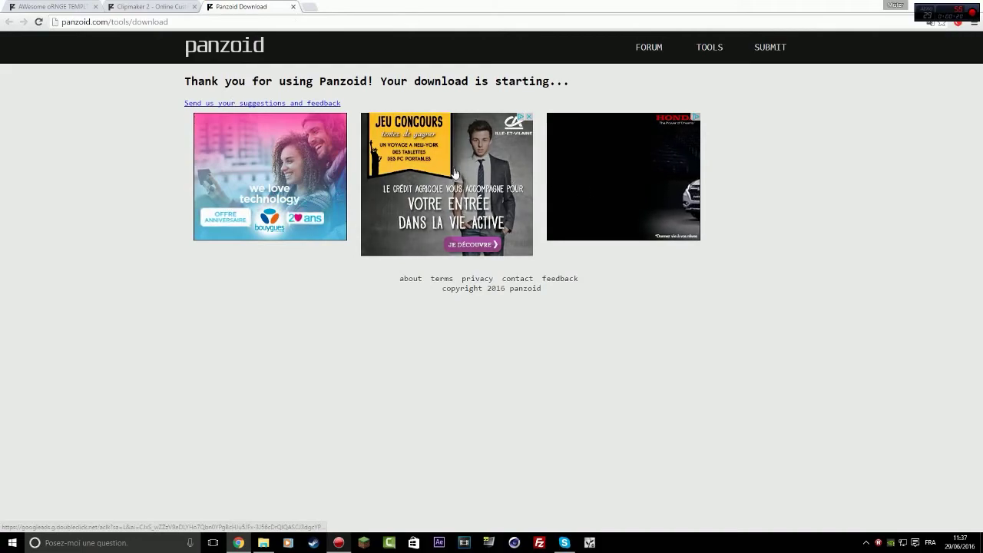
left_click_drag(239, 82, 320, 82)
left_click_drag(141, 78, 487, 94)
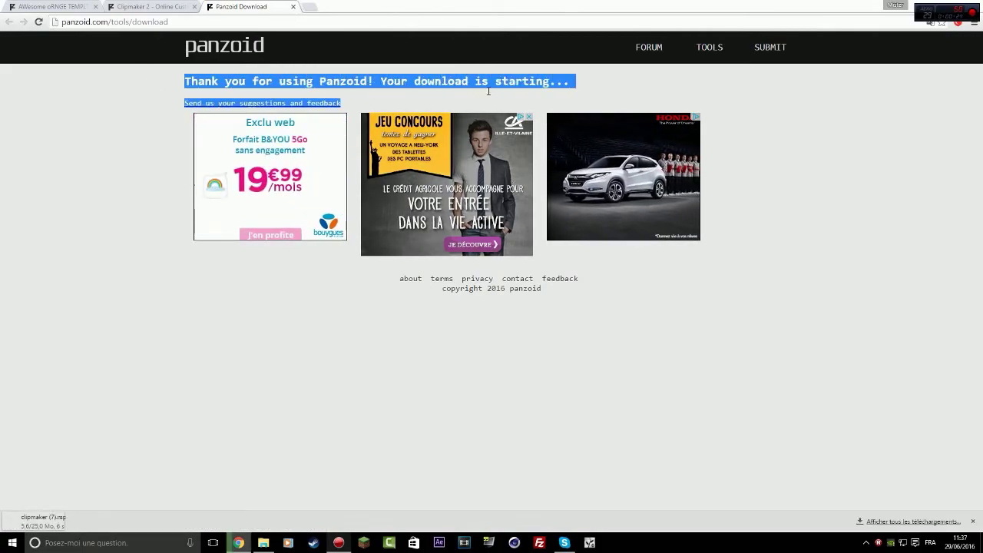
left_click(518, 97)
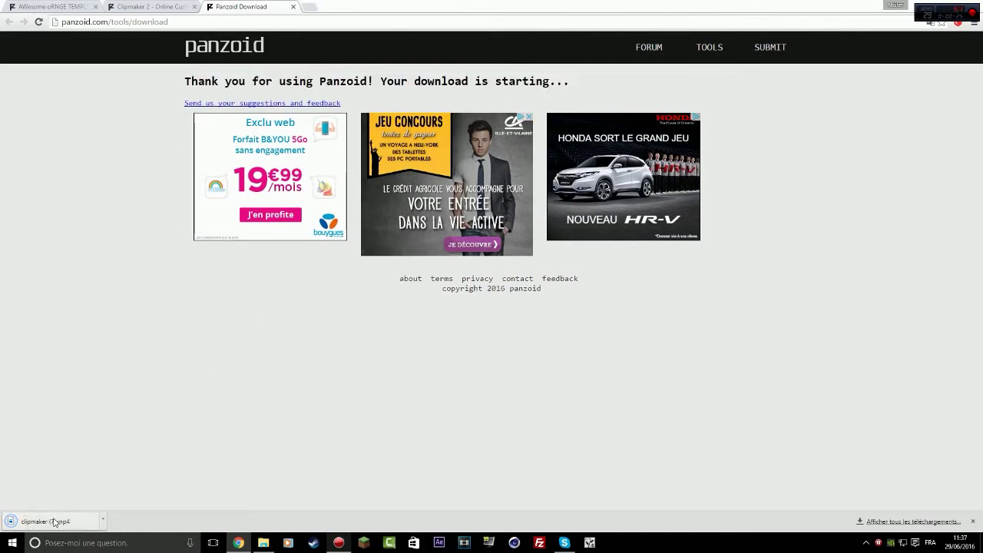
Close the Panzoid download page, try to close the Clipmaker page as well, and choose to stay on it
left_click(293, 7)
left_click(195, 6)
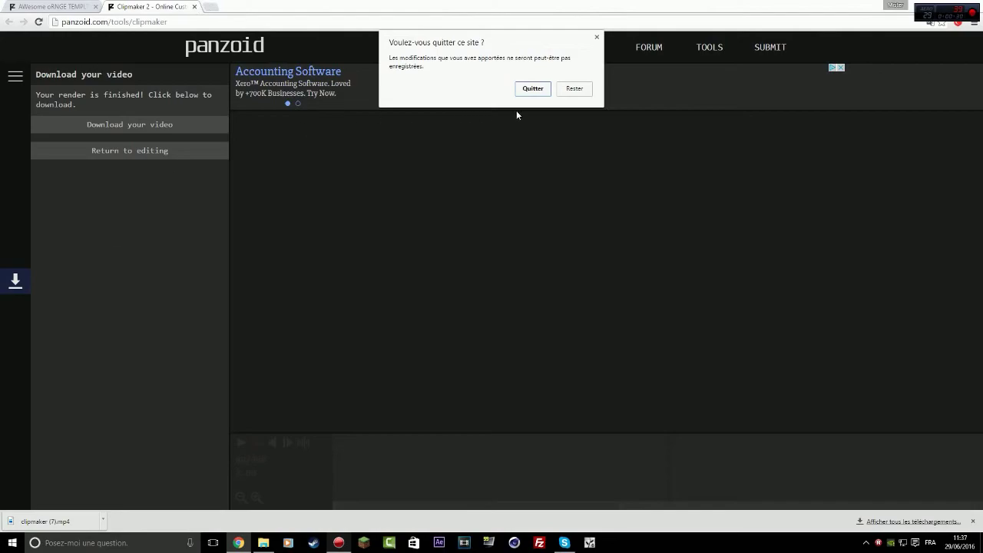
left_click(561, 90)
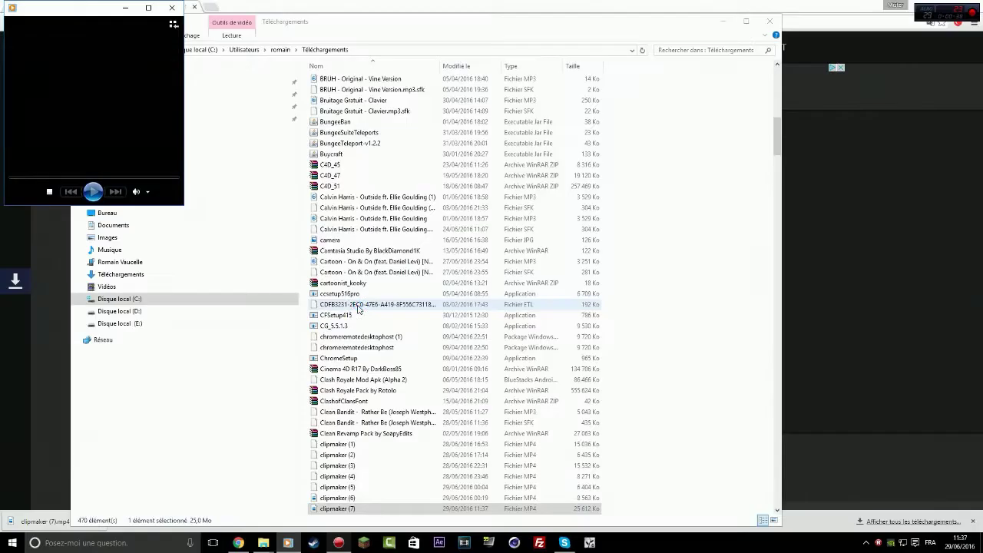
Play the downloaded clipmaker (7) video in an enlarged media player window
double_click(357, 305)
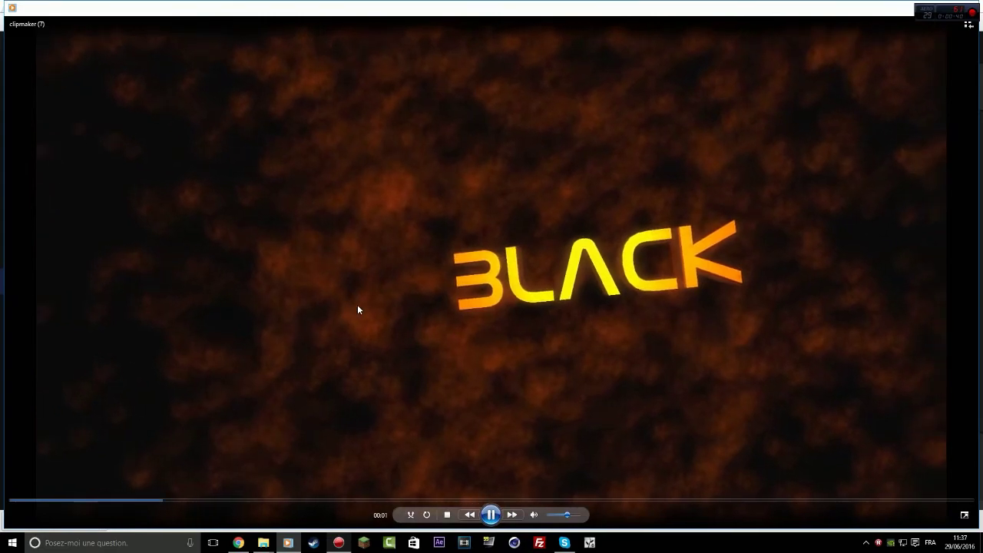